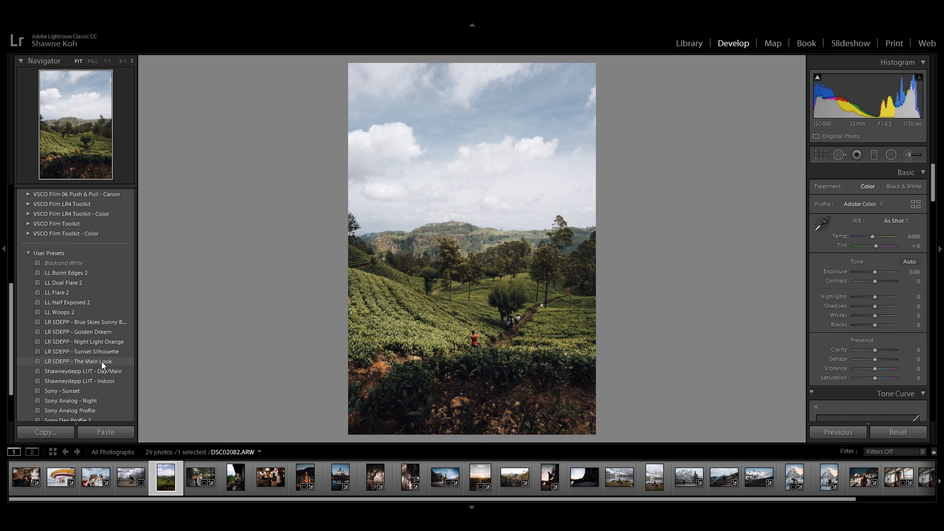
Step: Apply the LR SDEPP - The Main Look preset to the tea plantation photo and to the lakeside bench photo
left_click(101, 361)
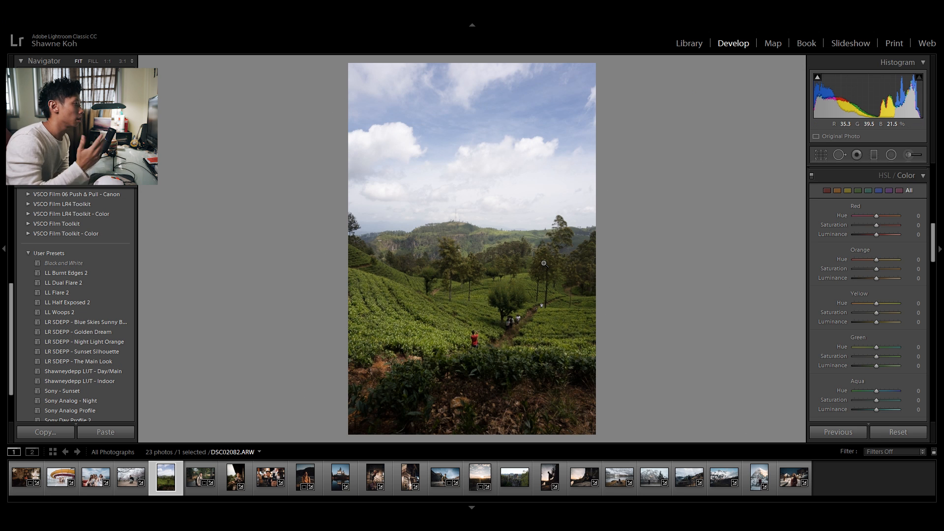
left_click(91, 362)
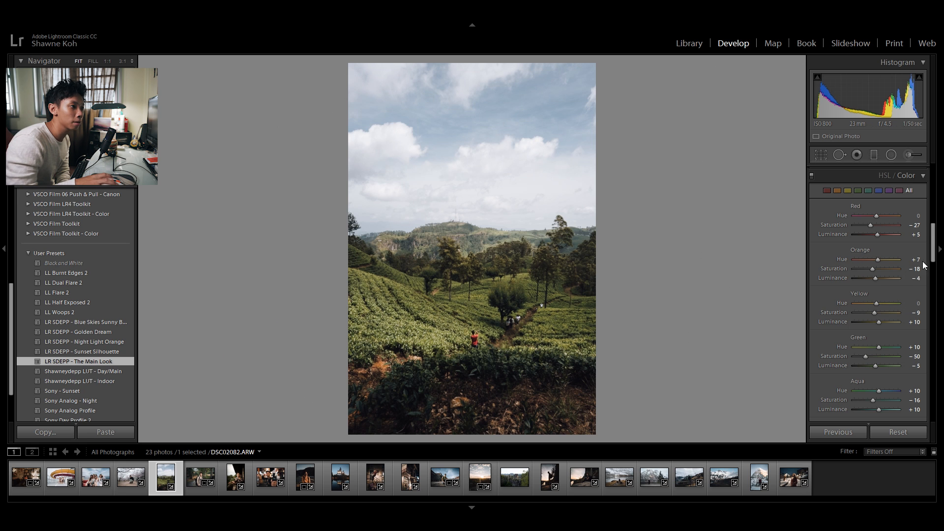
scroll(904, 308, "down", 3)
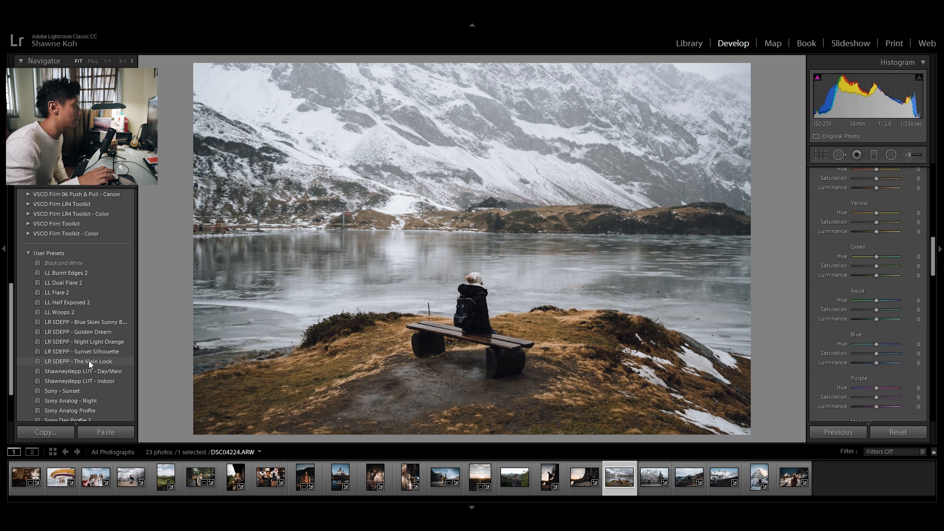
left_click(88, 361)
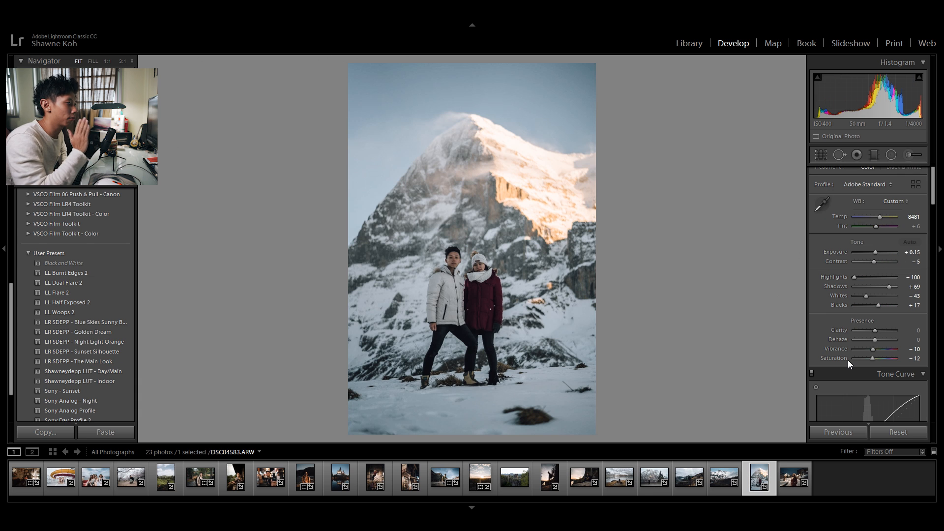
Step: Reset the snowy mountain couple photo, then apply the LR SDEPP - The Main Look preset with Temp set to 8719
left_click(897, 432)
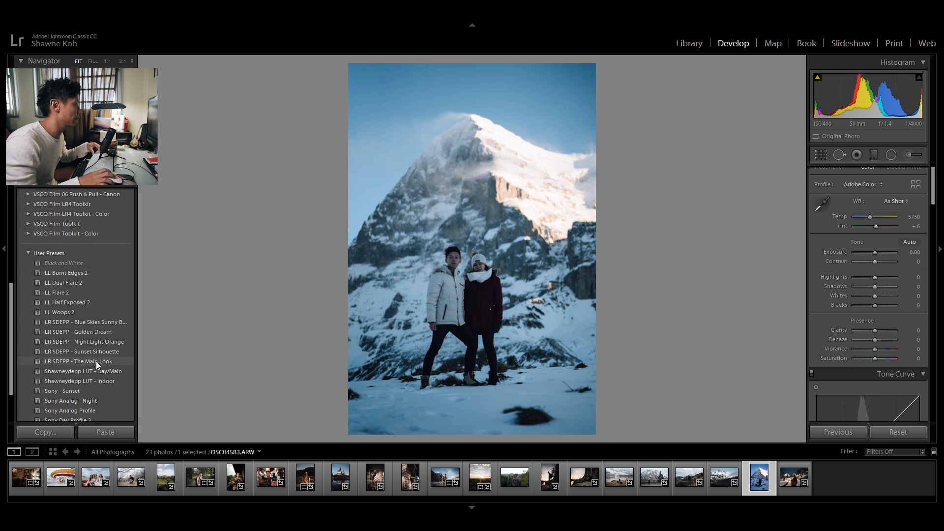
left_click(96, 360)
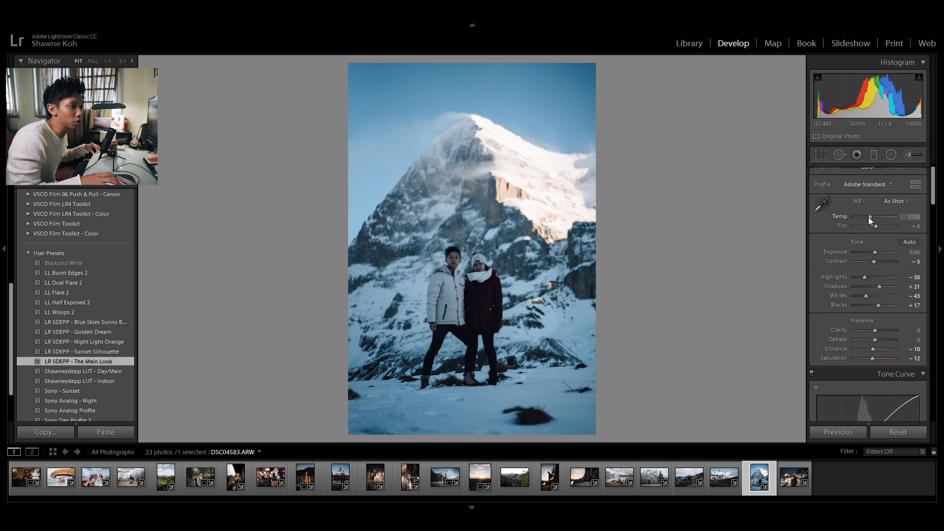
left_click_drag(868, 217, 878, 217)
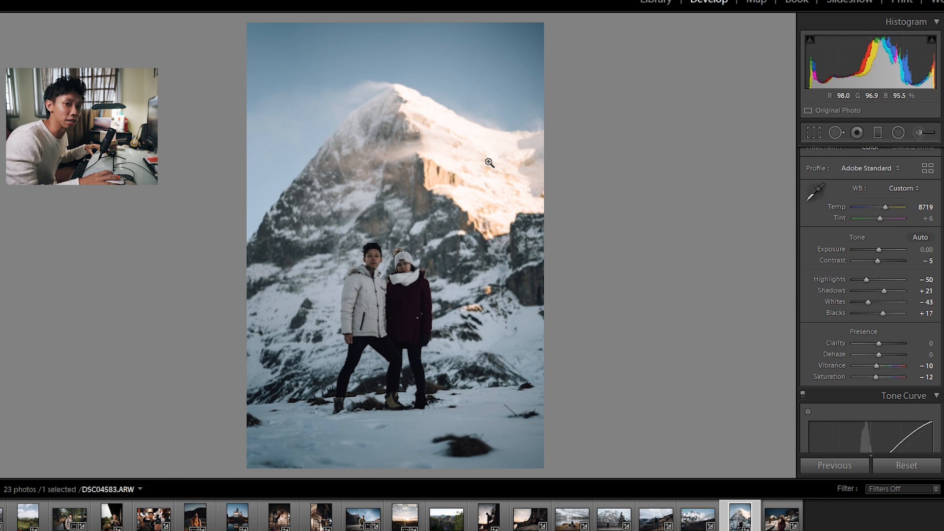
Step: Set the mountain couple photo's Highlights to -100, Shadows to +50, Blacks to +12, Exposure to +0.12 and Tint to +8
left_click_drag(863, 279, 845, 277)
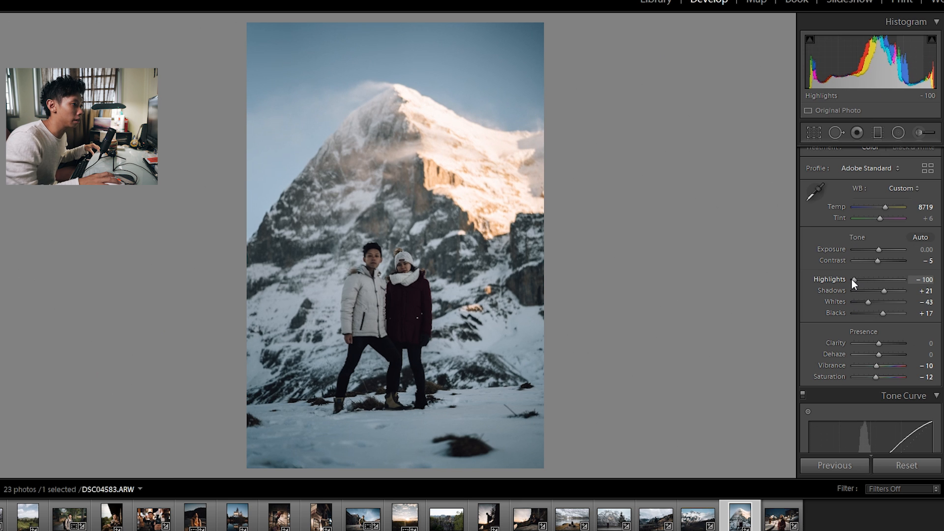
left_click_drag(884, 291, 882, 313)
left_click_drag(878, 249, 879, 250)
left_click(926, 218)
type("7")
key("Return")
left_click_drag(926, 219, 928, 218)
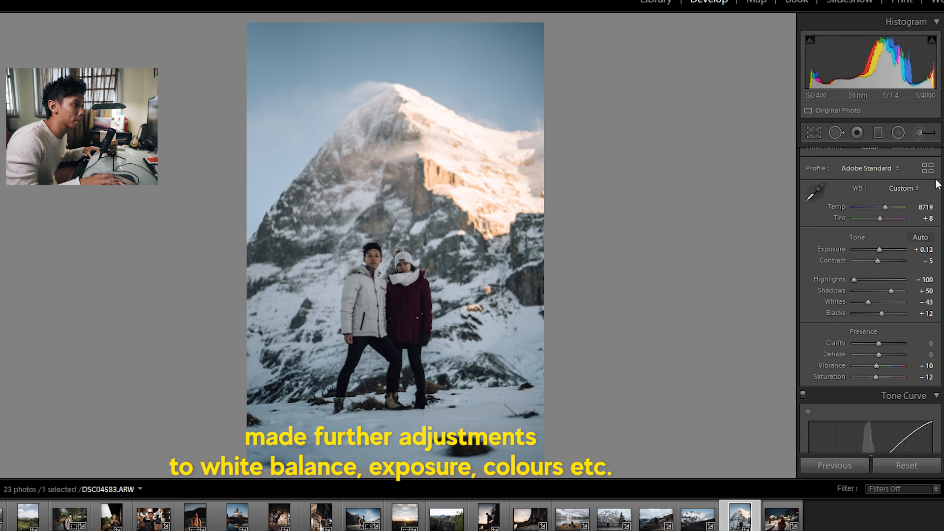
Step: Set the mountain photo's Shadows to +62, Exposure to +0.24, Whites to -57 and Temp to 9195, and compare it with the original
scroll(935, 183, "down", 5)
scroll(909, 275, "up", 6)
left_click_drag(891, 314, 894, 314)
left_click_drag(879, 274, 880, 274)
left_click_drag(869, 326, 864, 326)
left_click_drag(885, 231, 886, 230)
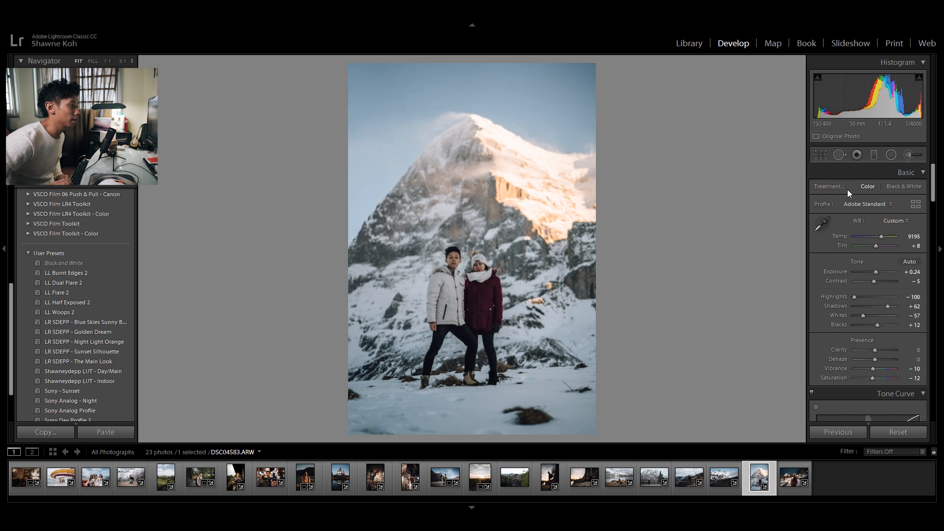
key("backslash")
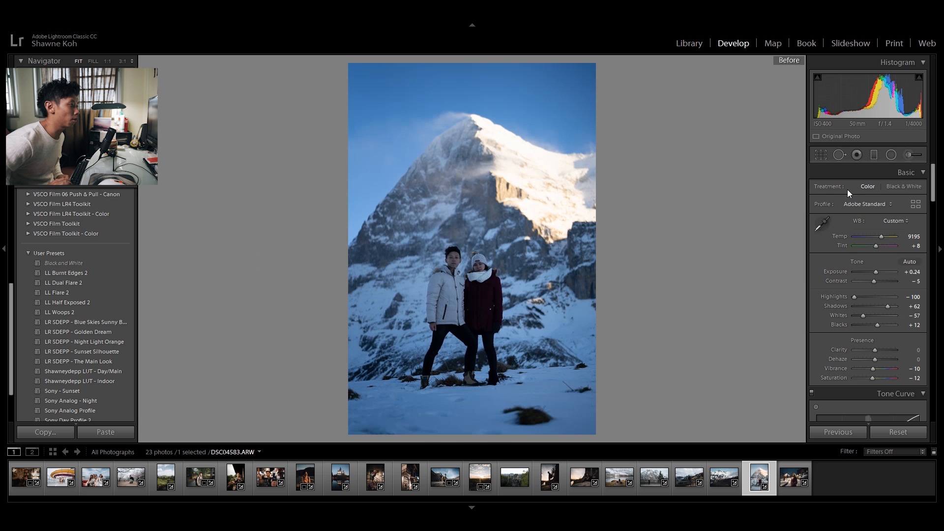
key("backslash")
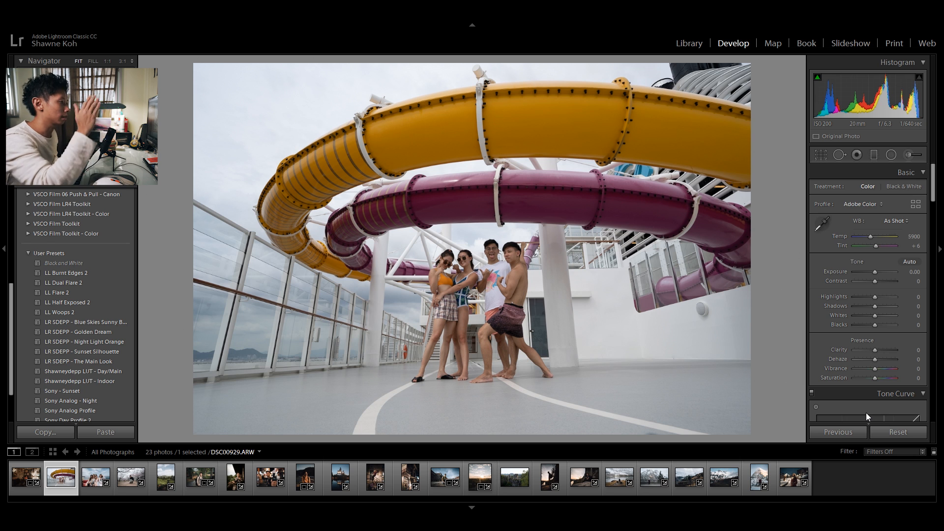
Step: Apply the LR SDEPP - The Main Look preset to the water slide group photo and review its adjustment settings
scroll(71, 291, "down", 3)
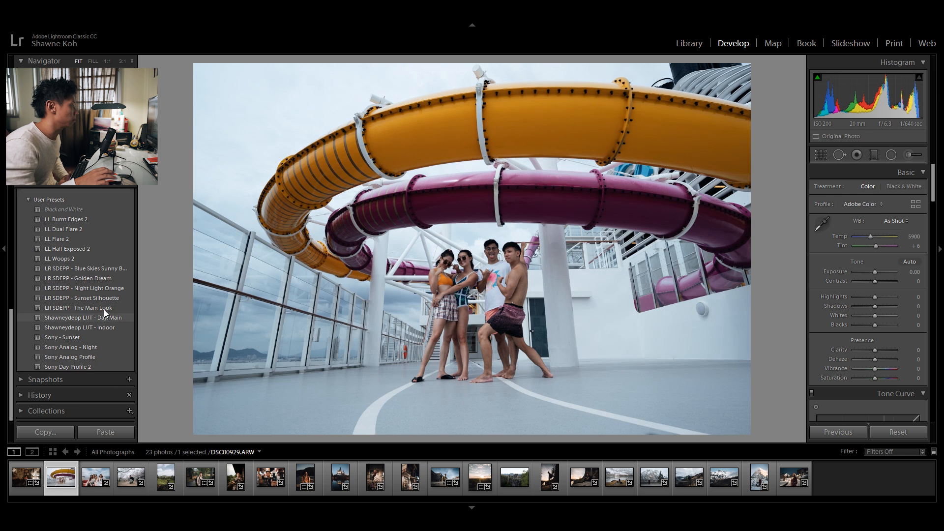
left_click(104, 308)
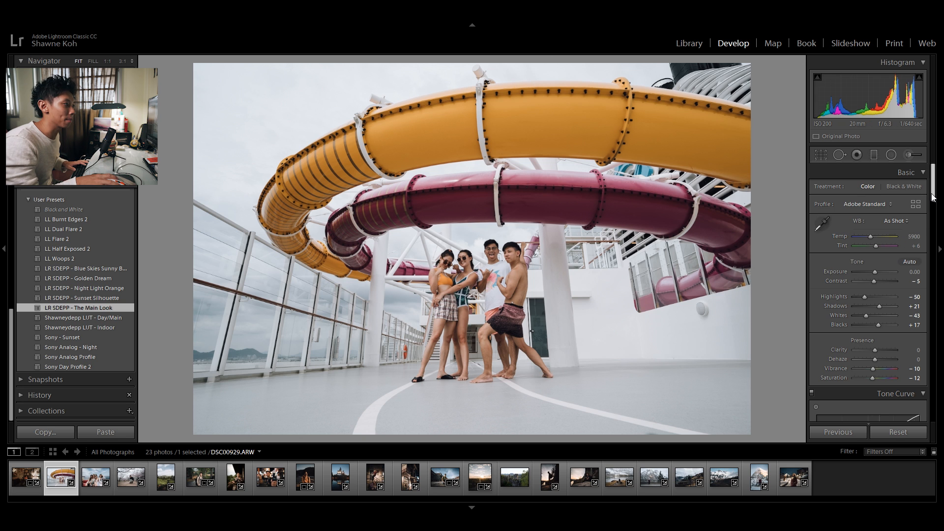
left_click_drag(936, 195, 936, 226)
Step: Apply the LR SDEPP - The Main Look preset to the cherry blossom photo, with Exposure +0.48 and Highlights -38
key("Right")
key("Right")
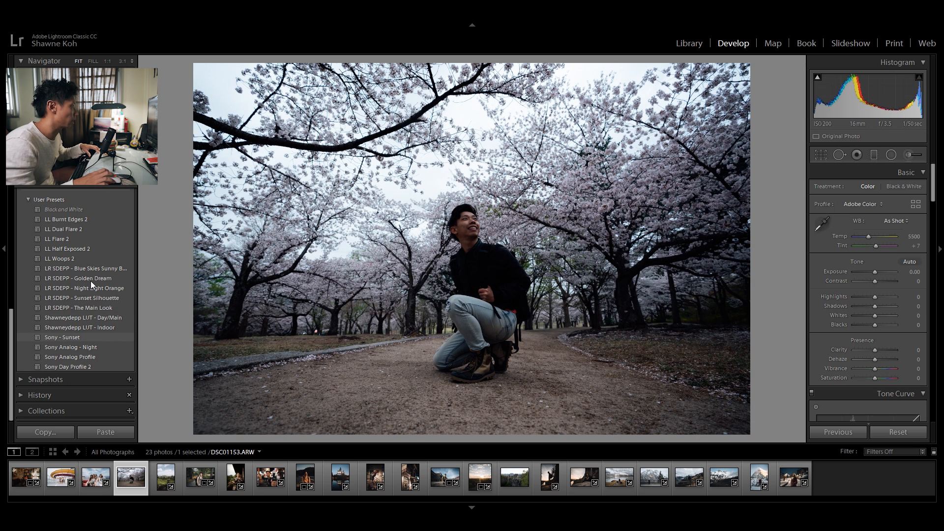
left_click(90, 309)
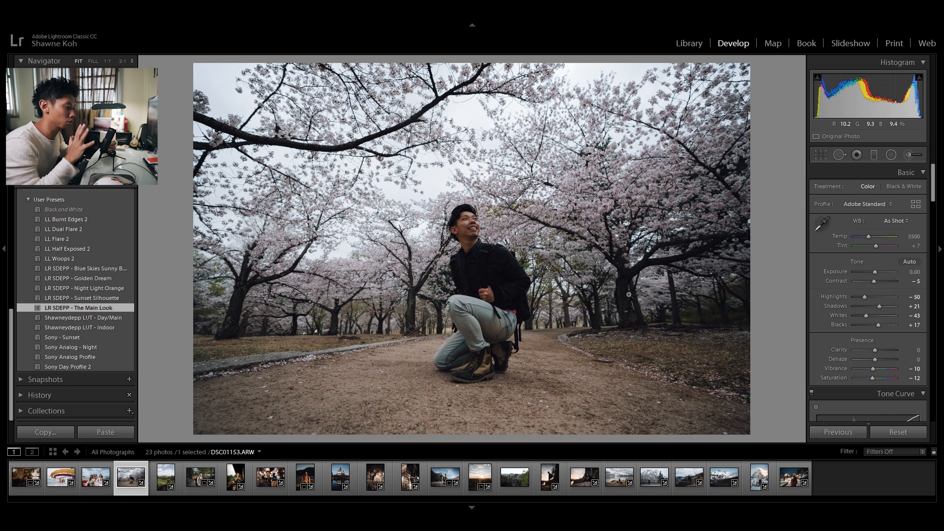
left_click_drag(872, 270, 874, 270)
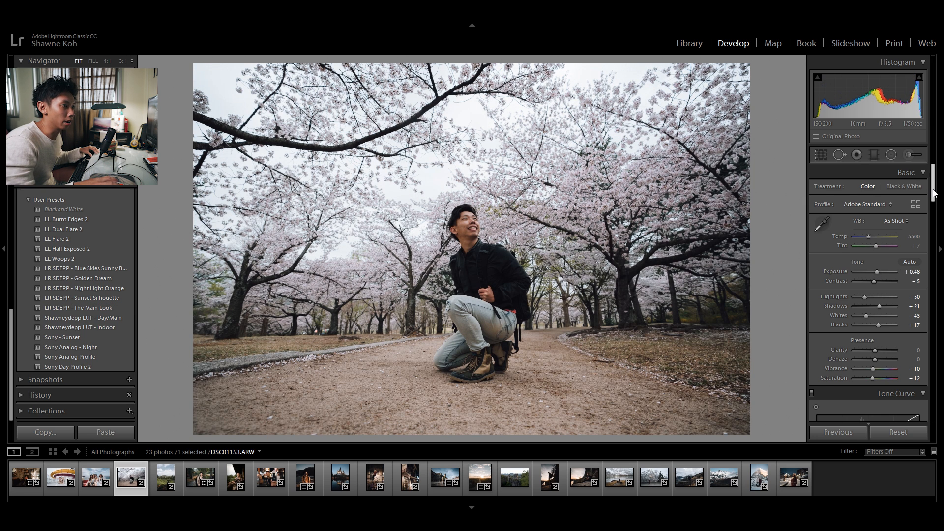
scroll(870, 275, "down", 1)
left_click_drag(866, 279, 869, 279)
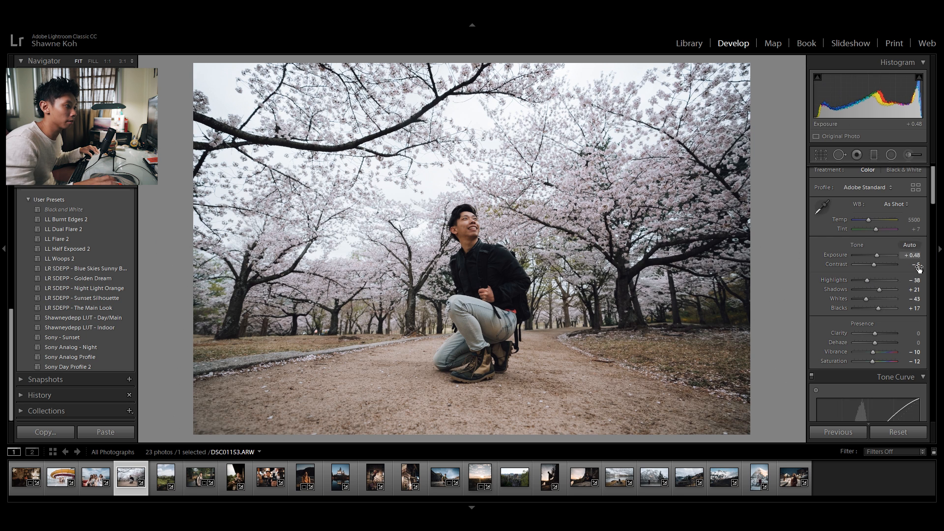
scroll(871, 344, "down", 5)
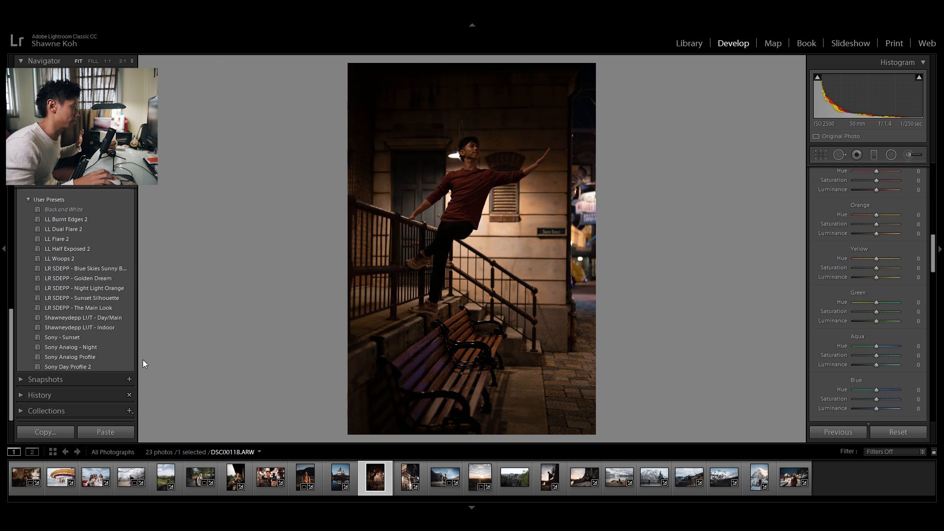
Step: Apply the LR SDEPP - The Main Look preset to the night staircase photo and raise Exposure to +1.31
left_click(99, 309)
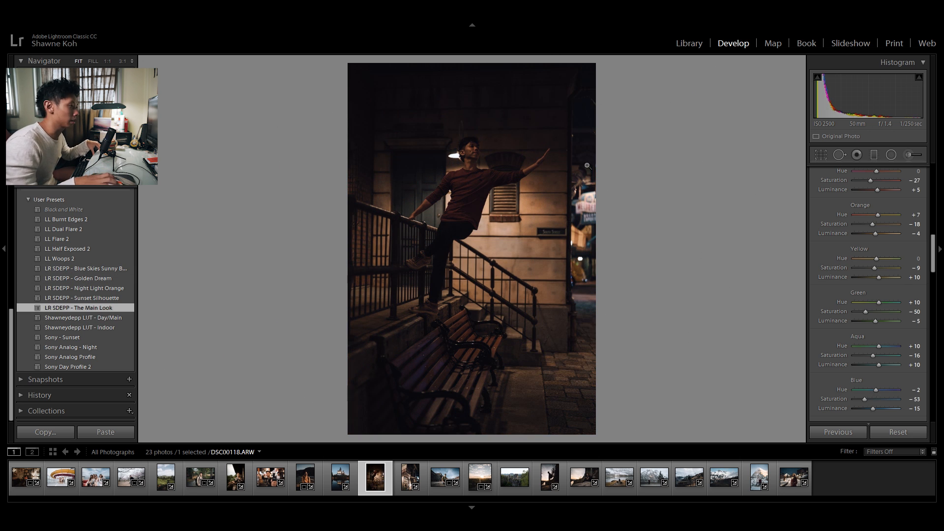
left_click_drag(933, 254, 933, 182)
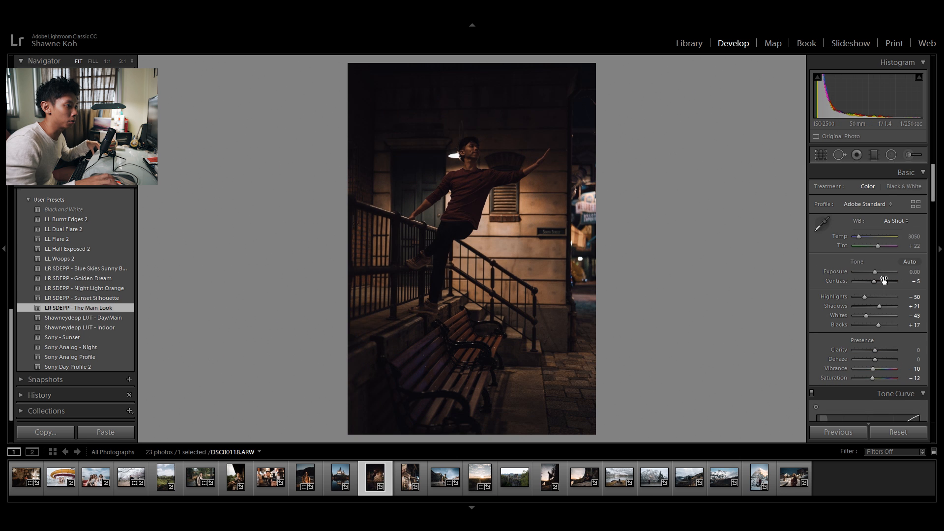
left_click_drag(874, 271, 881, 271)
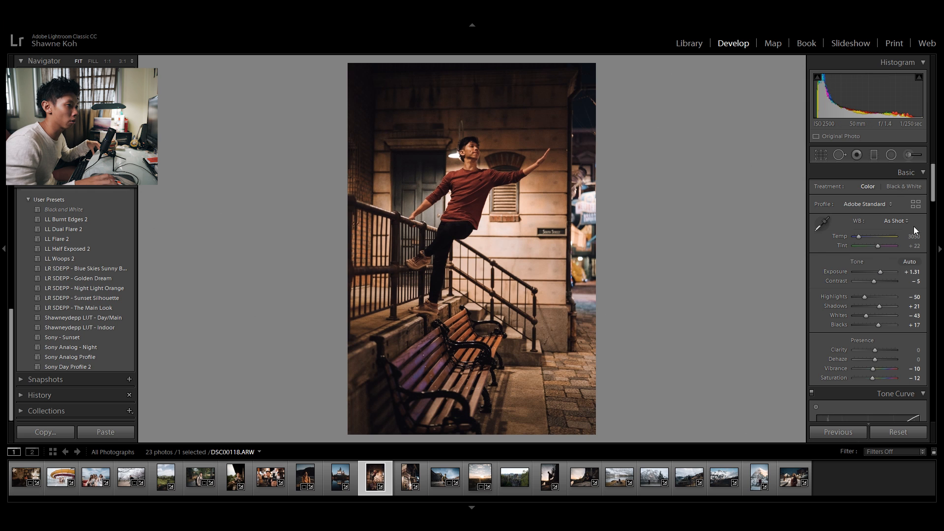
Step: Set the night photo's Temp to 2833, Tint to +18, orange Saturation to -24 and tone curve Darks to -7
left_click_drag(858, 237, 858, 237)
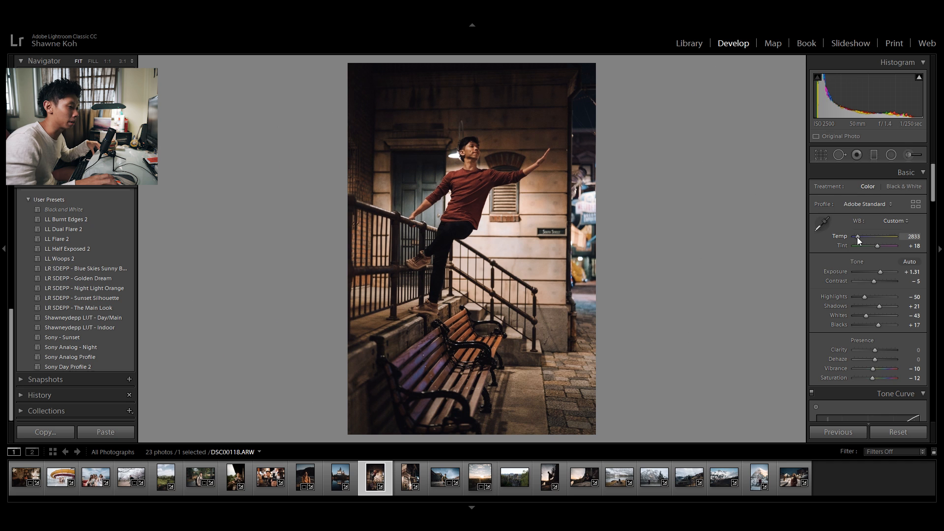
scroll(865, 253, "down", 10)
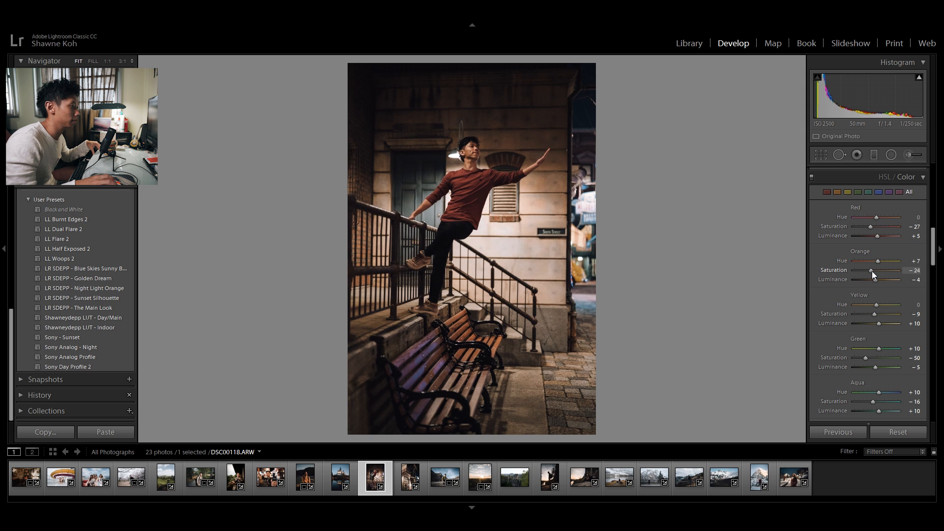
scroll(872, 372, "up", 5)
left_click_drag(872, 372, 871, 371)
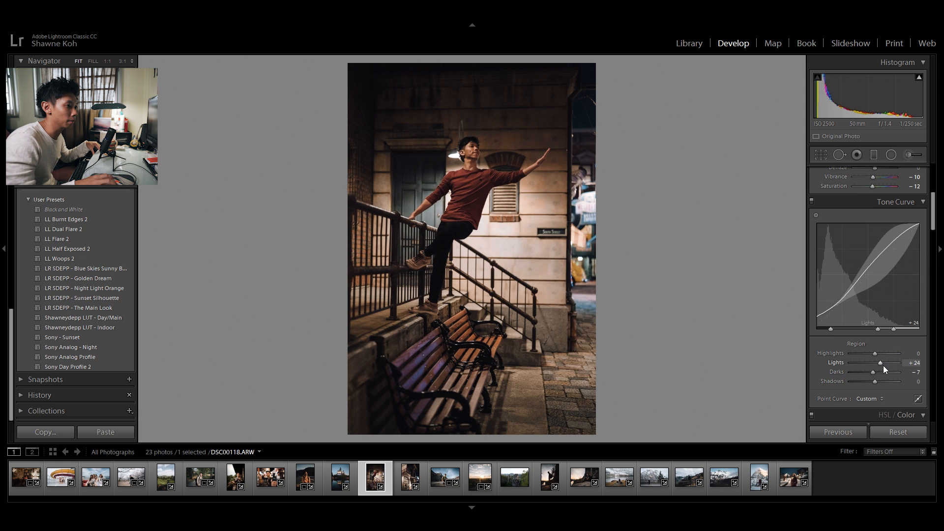
scroll(883, 362, "up", 5)
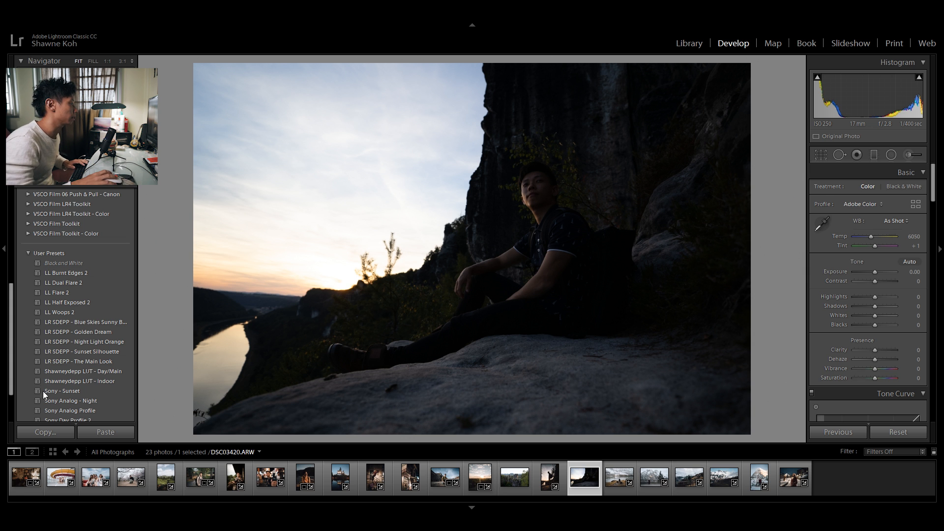
Step: Apply the LR SDEPP - The Main Look preset to the sunset cliff photo, with Temp 8957 and Tint +4
left_click(77, 362)
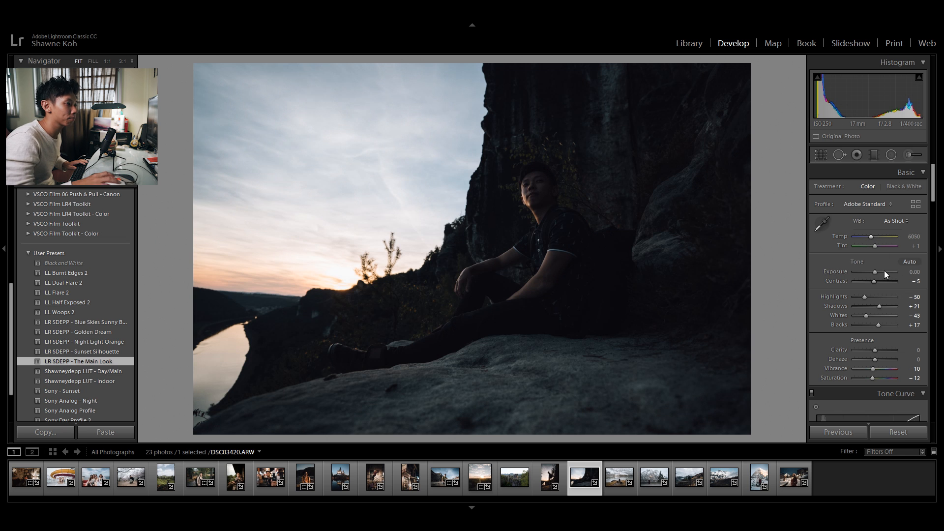
left_click_drag(870, 237, 881, 236)
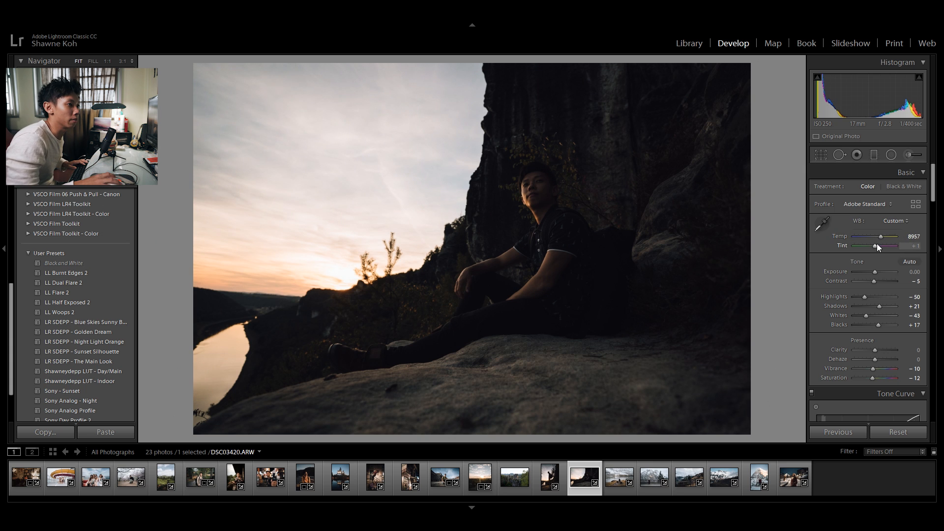
left_click(914, 246)
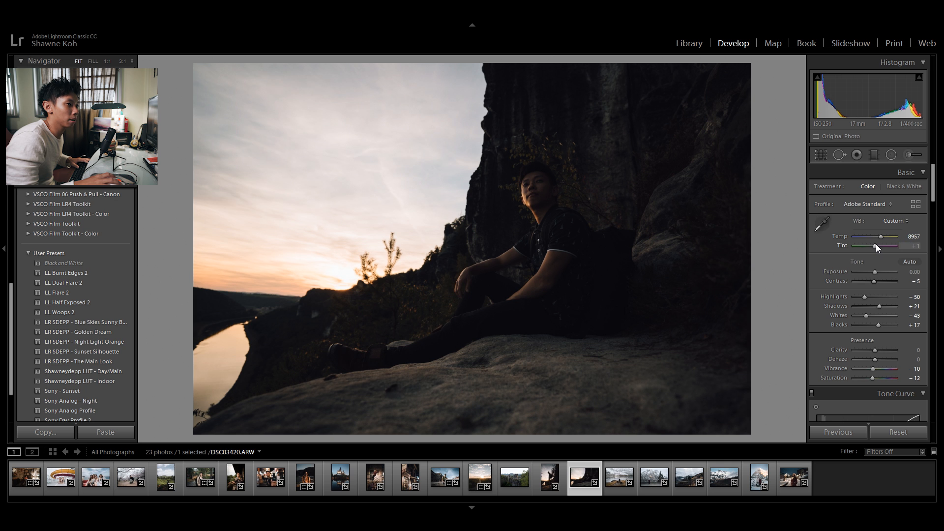
left_click_drag(875, 244, 874, 244)
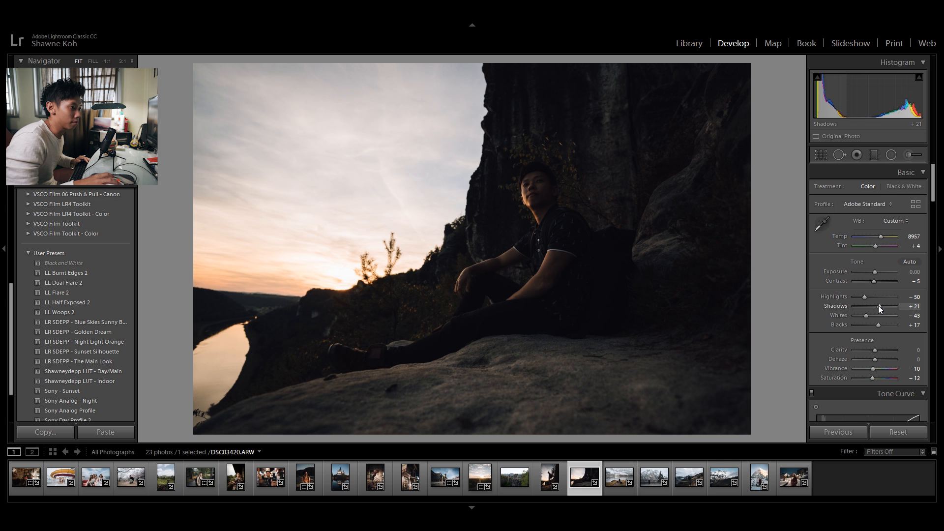
Step: Adjust the cliff photo's tone curve Darks, set Temp 9195, Exposure +0.12, Highlights -71 and Shadows +62, and return to the photo grid
left_click_drag(883, 308, 834, 299)
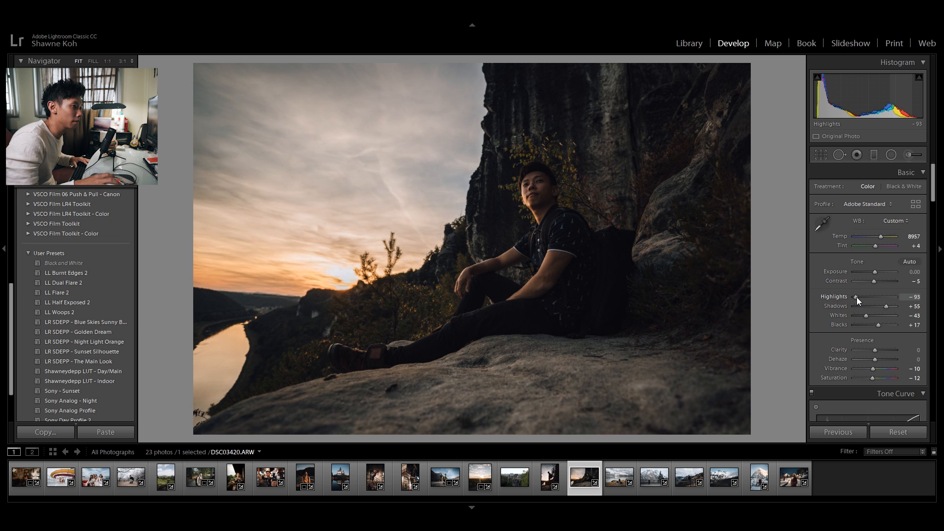
scroll(858, 297, "down", 5)
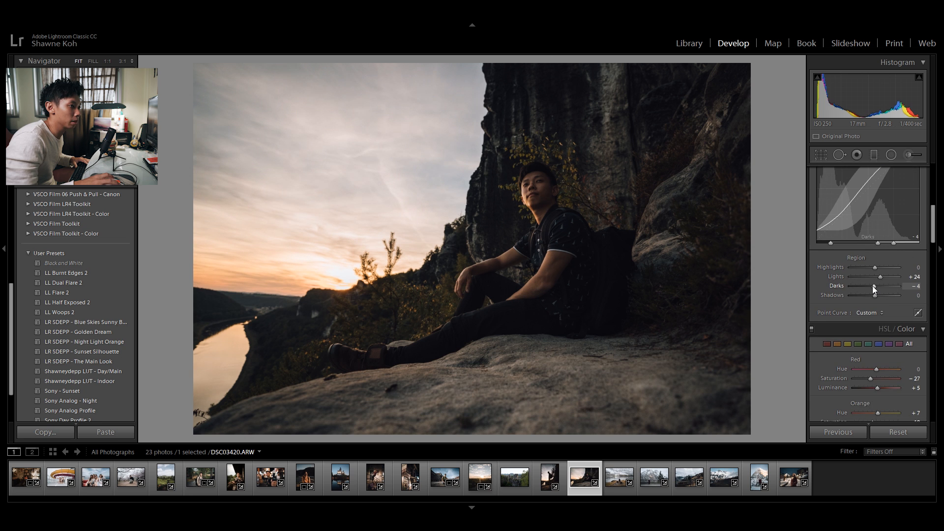
left_click_drag(873, 286, 871, 286)
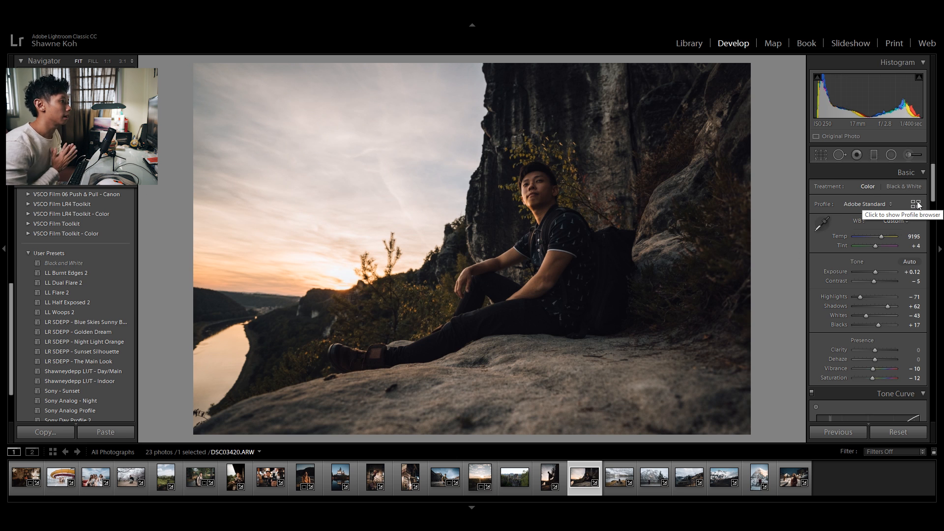
key("g")
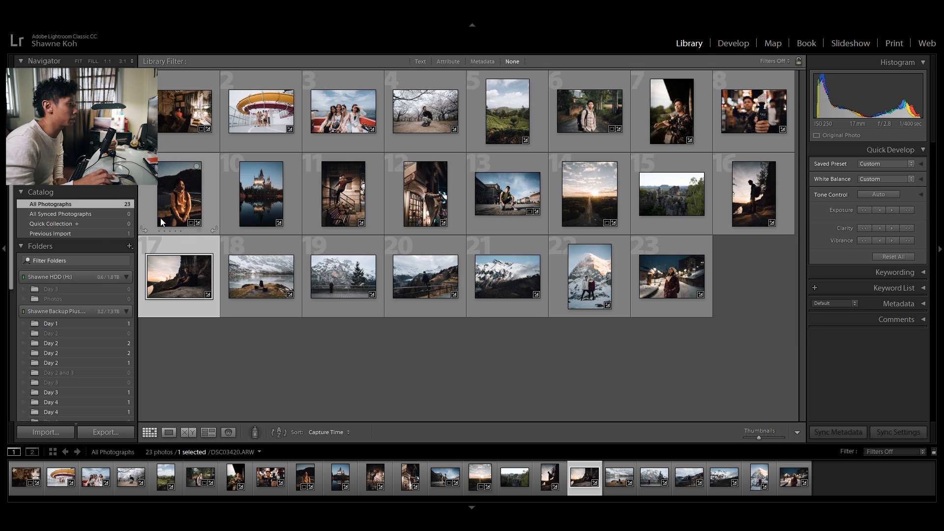